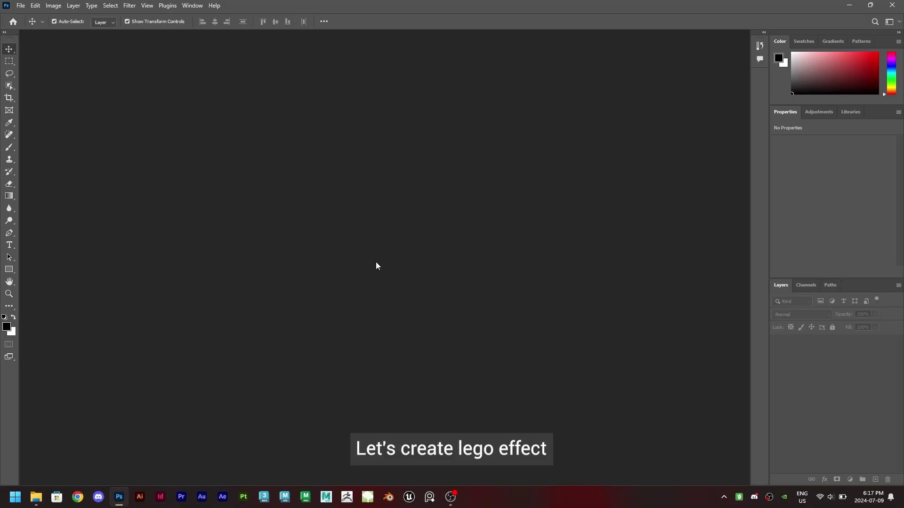
- Open girl.jpg from the Lego_effect folder and fit it to the window
left_click(21, 5)
left_click(45, 25)
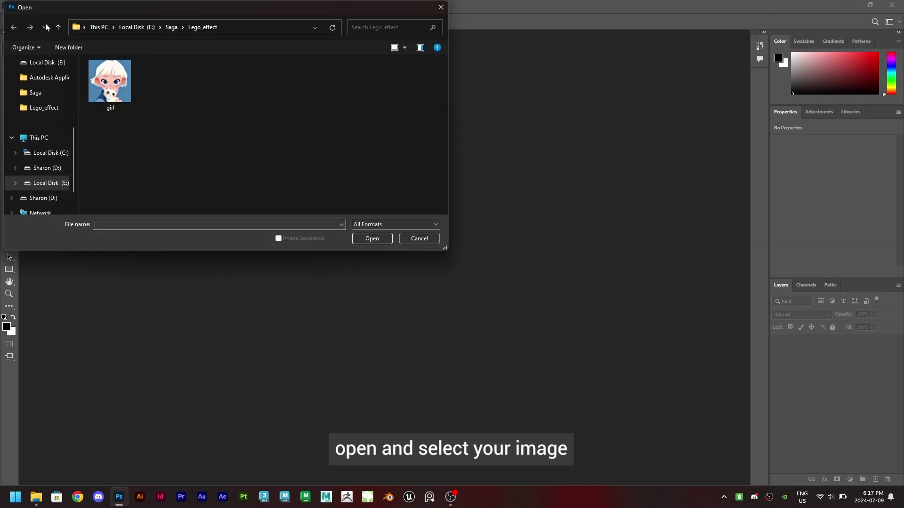
left_click(114, 96)
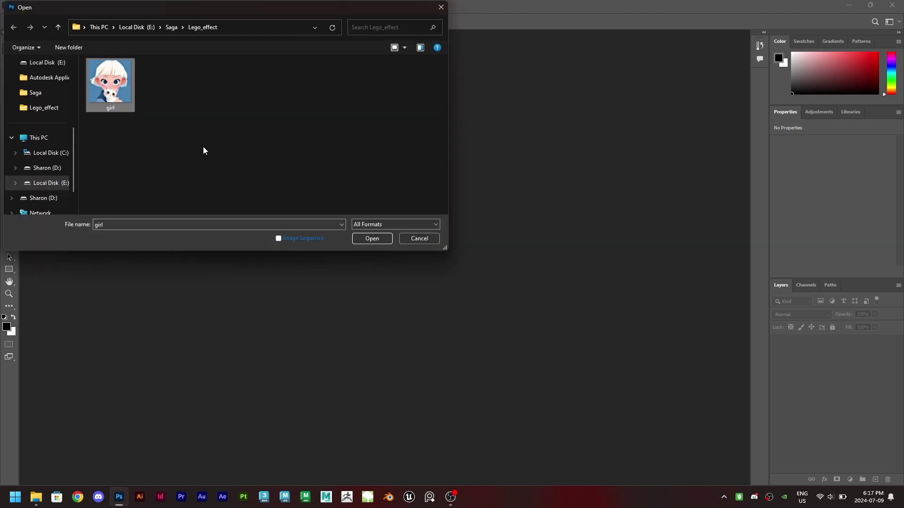
left_click(372, 239)
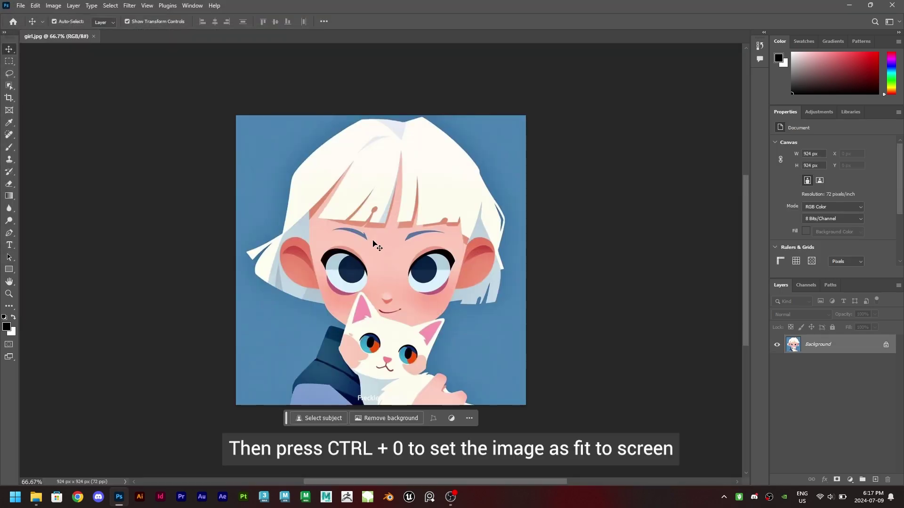
key("ctrl+0")
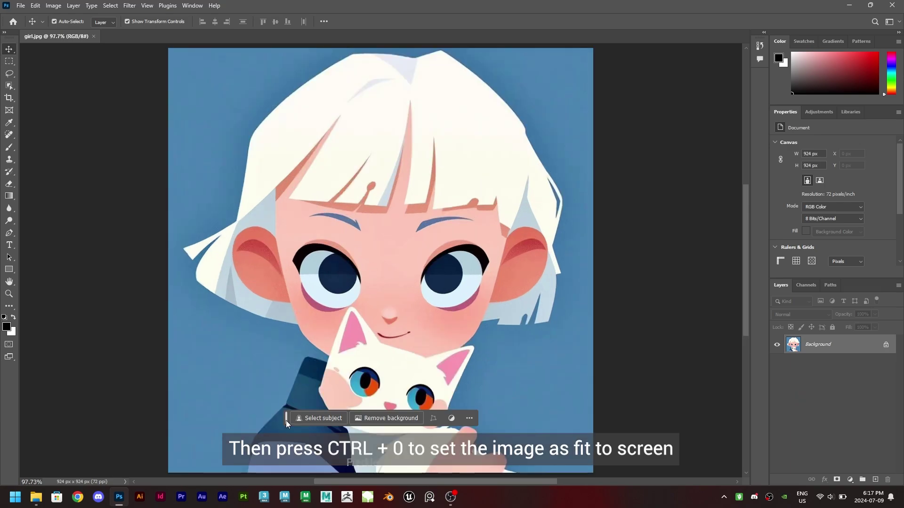
left_click_drag(286, 419, 288, 464)
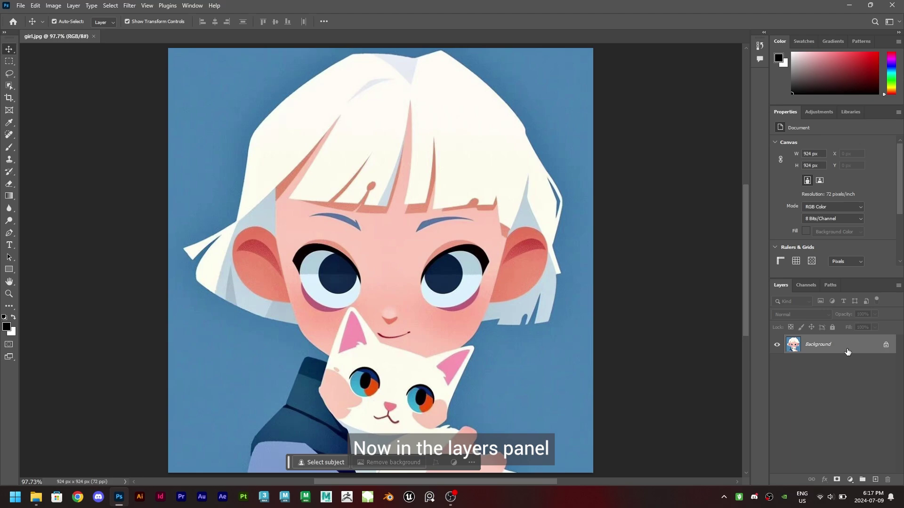
- Duplicate the Background into Layer 1 and apply Pixelate > Mosaic at cell size 16
key("ctrl+j")
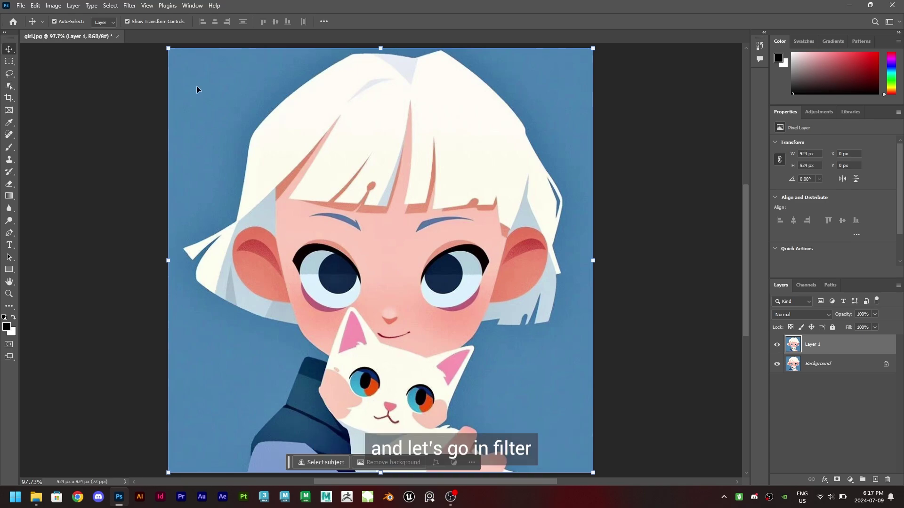
left_click(130, 6)
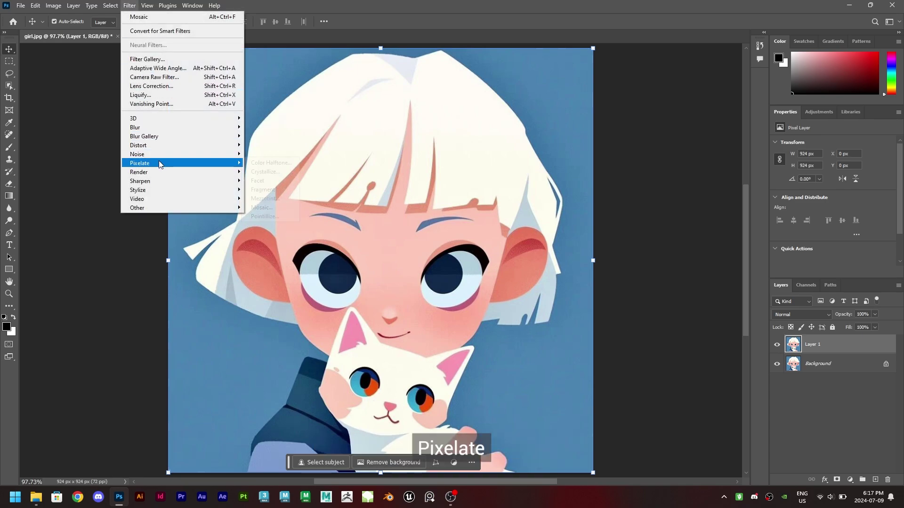
mouse_move(233, 165)
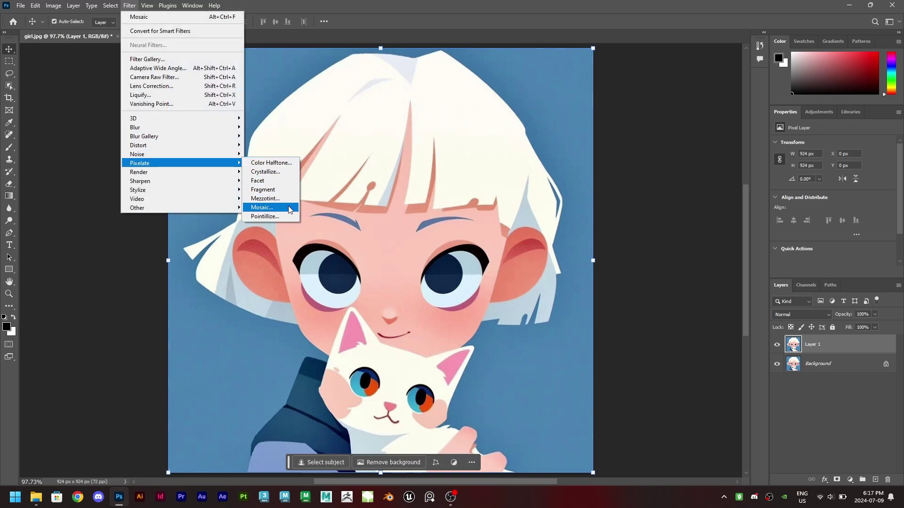
left_click(264, 208)
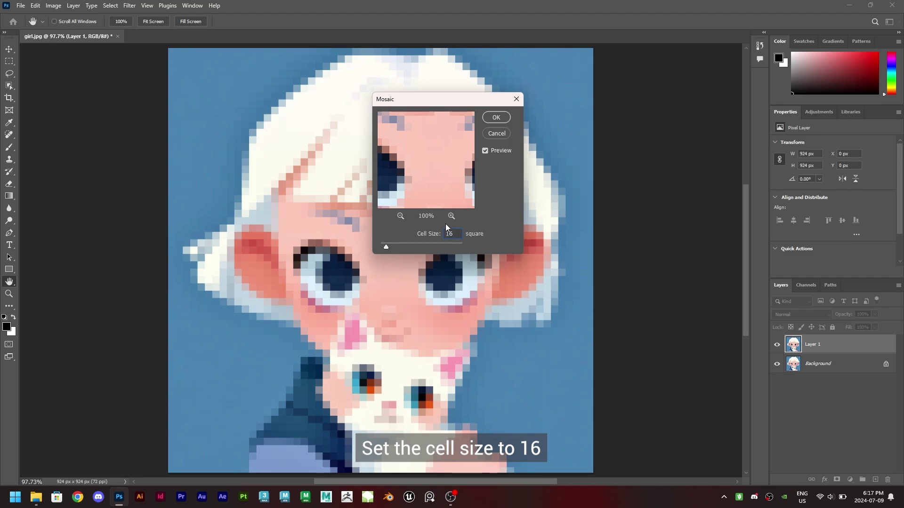
left_click(497, 118)
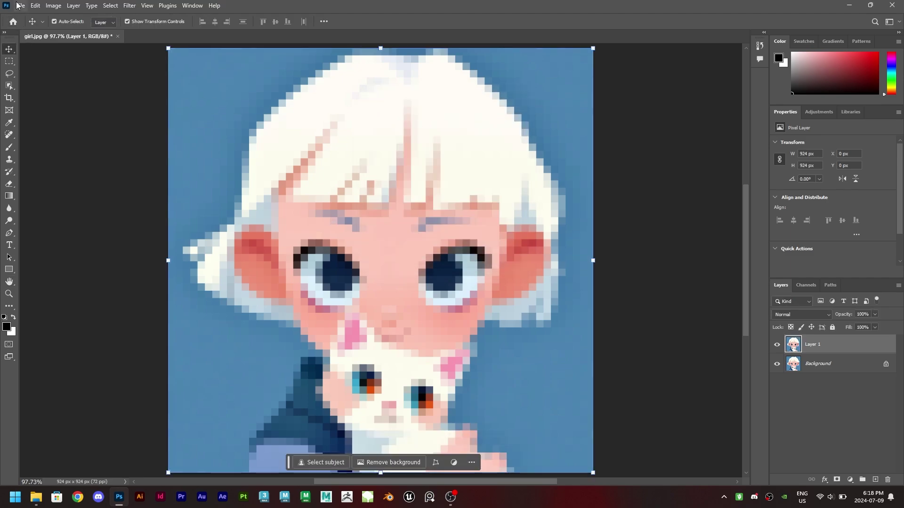
- Create a white 80 × 80 px Untitled-1 document at 72 pixels/cm and fit it to the window
left_click(20, 6)
left_click(26, 18)
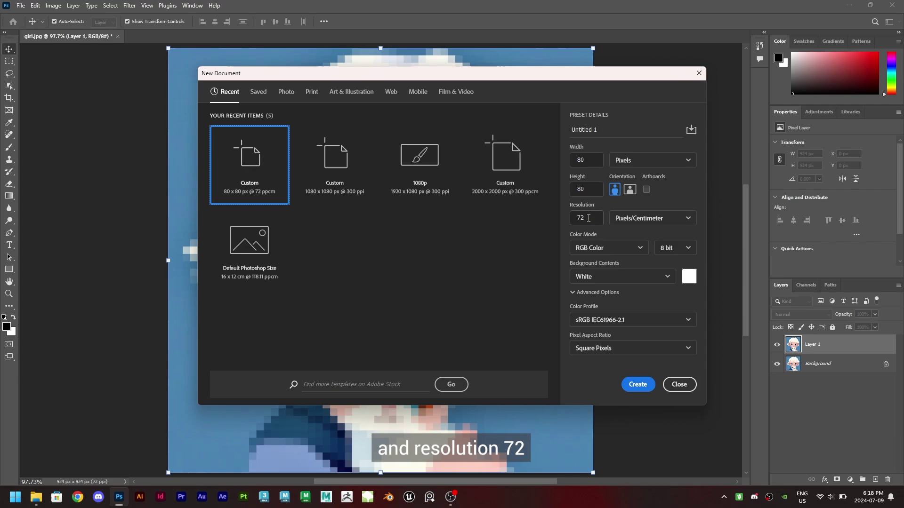
left_click(641, 384)
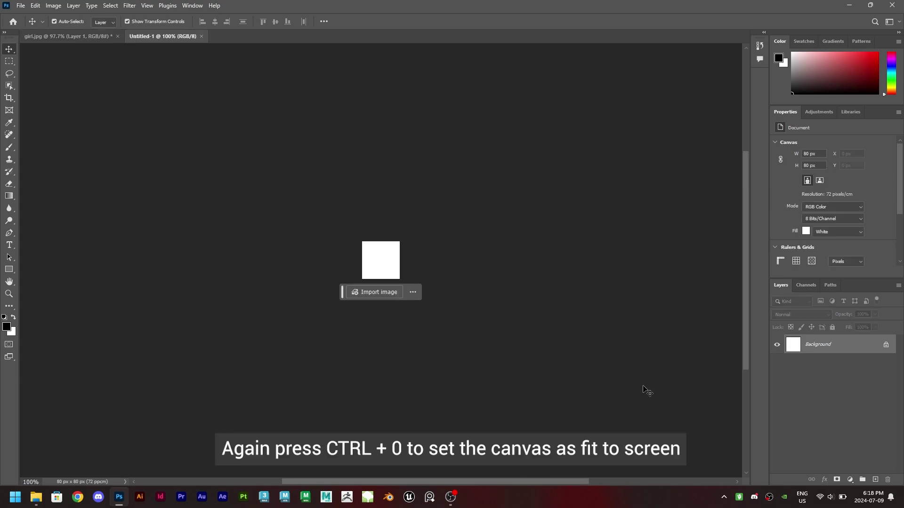
key("ctrl+0")
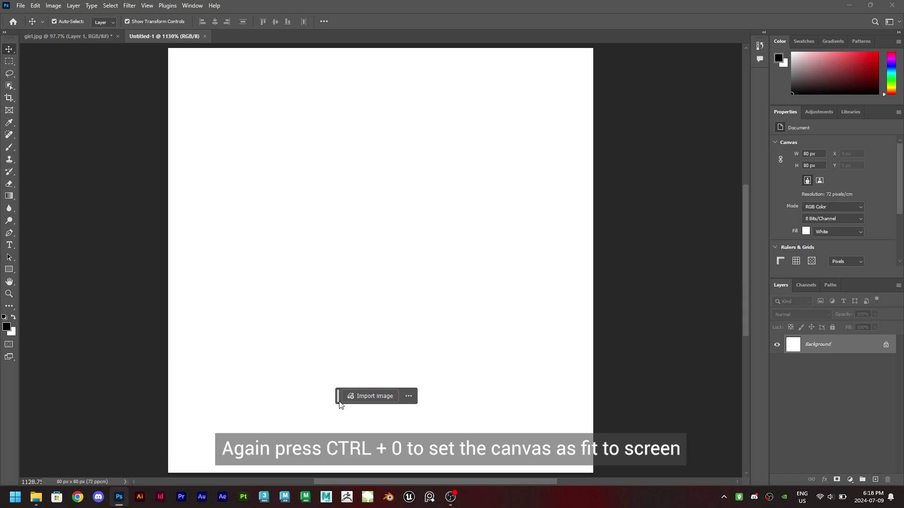
- Fill the Untitled-1 canvas with 50% Gray at 100% opacity
left_click(36, 6)
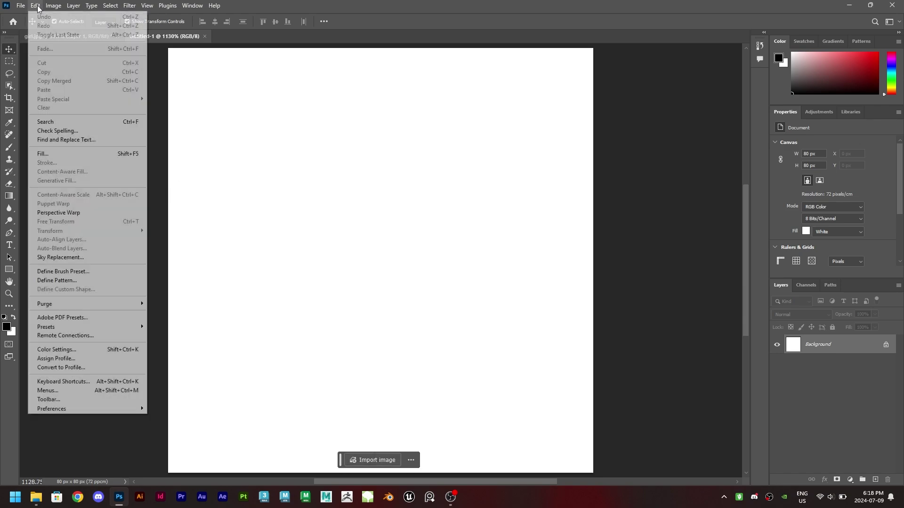
left_click(68, 156)
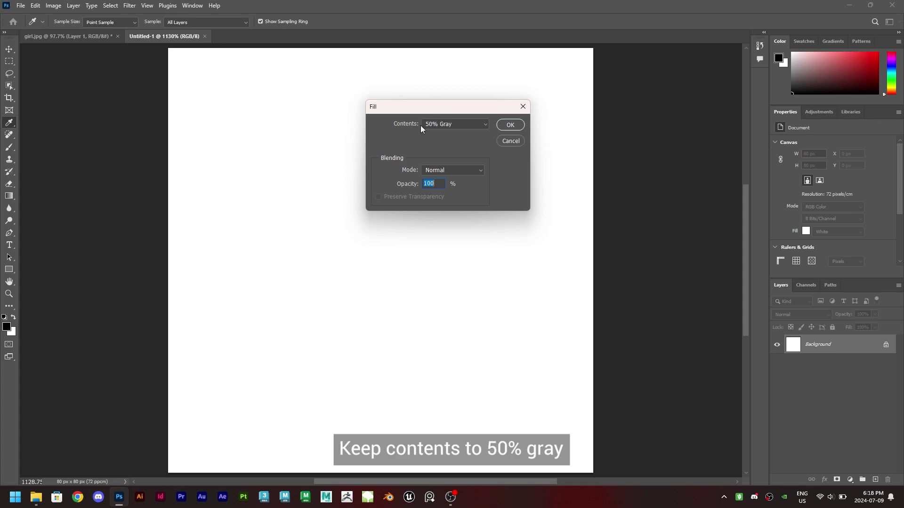
left_click(510, 124)
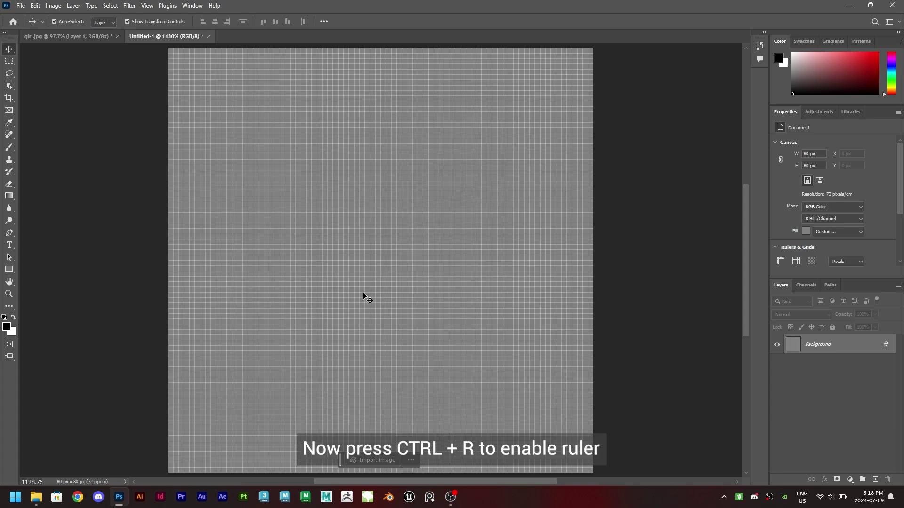
- Show the rulers and place horizontal and vertical guides at 40 px, the canvas centre
key("ctrl+r")
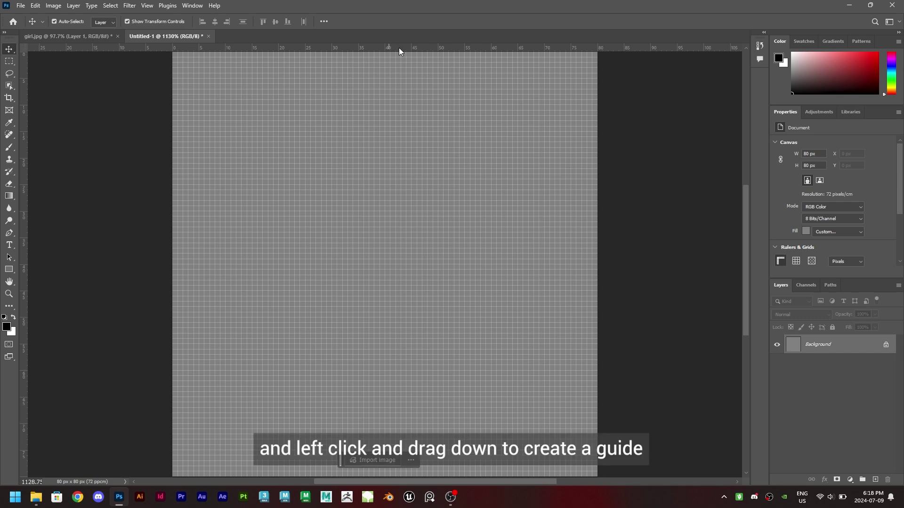
left_click_drag(399, 49, 396, 267)
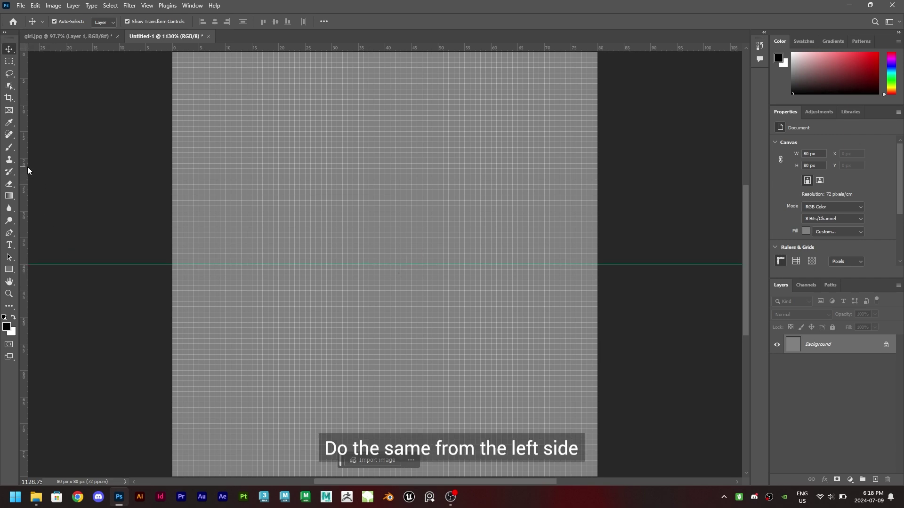
left_click_drag(26, 171, 385, 277)
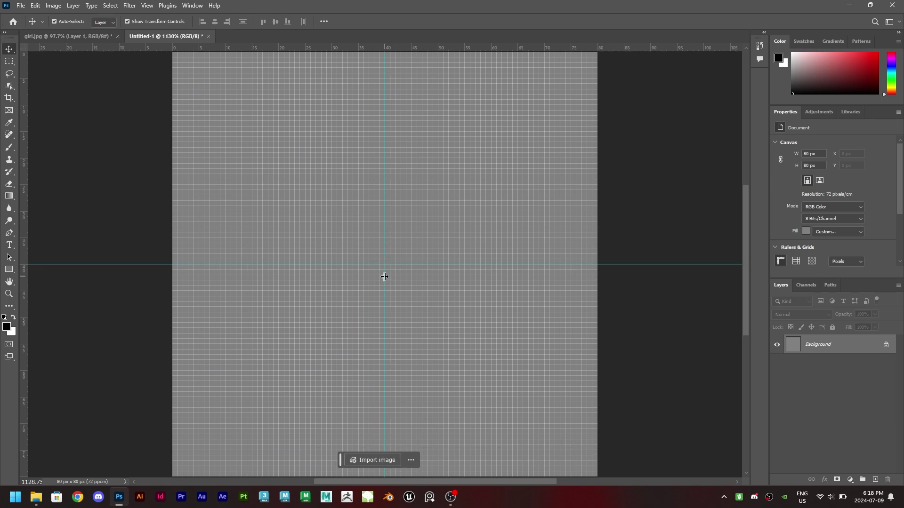
- Draw a roughly 46 px circular selection with the Elliptical Marquee, centred on the guide crossing
left_click(9, 61)
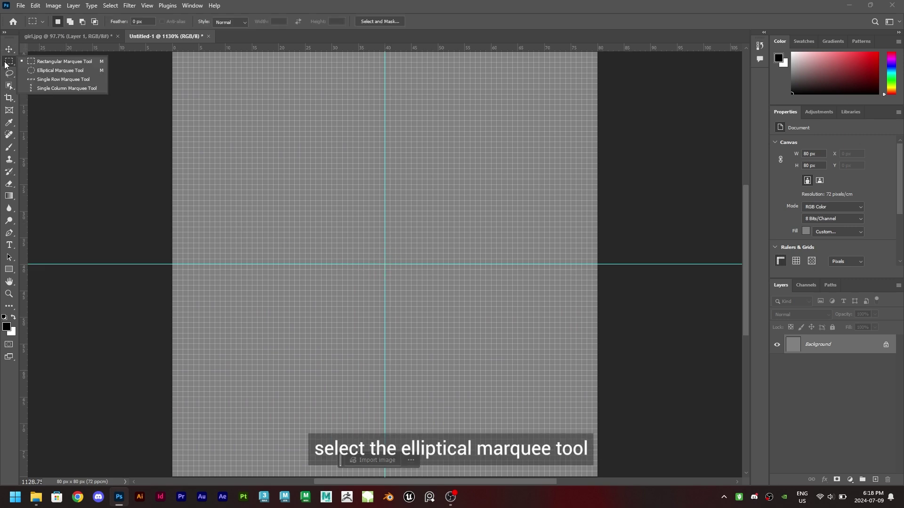
left_click(50, 71)
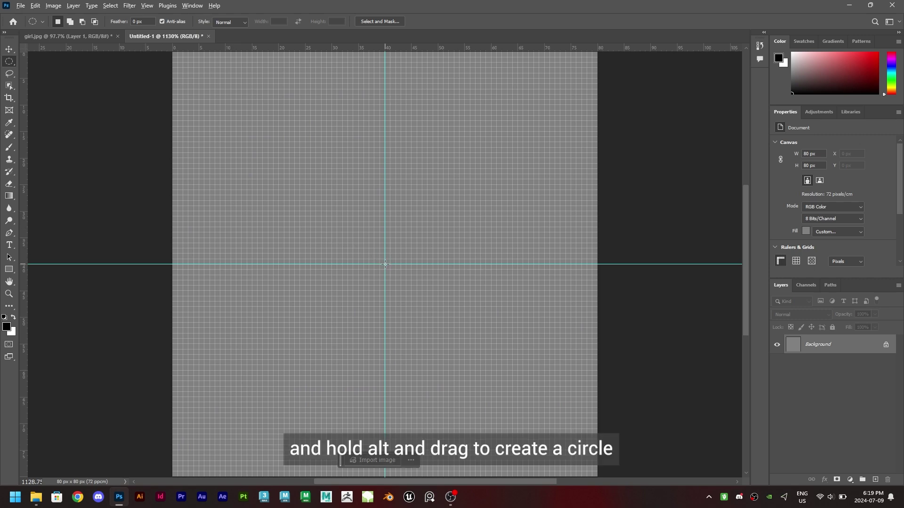
left_click_drag(385, 264, 505, 384)
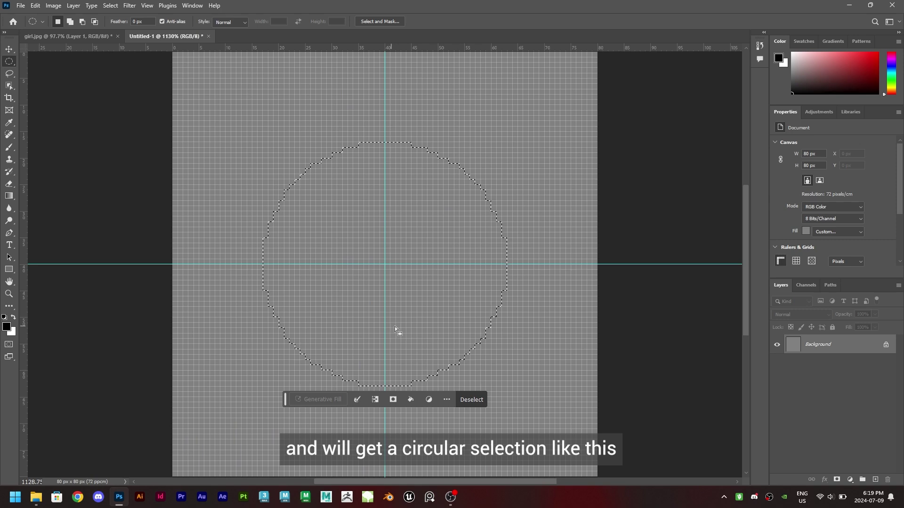
- On a new Layer 1, fill the circle white and set its Fill Opacity to 0
left_click(875, 479)
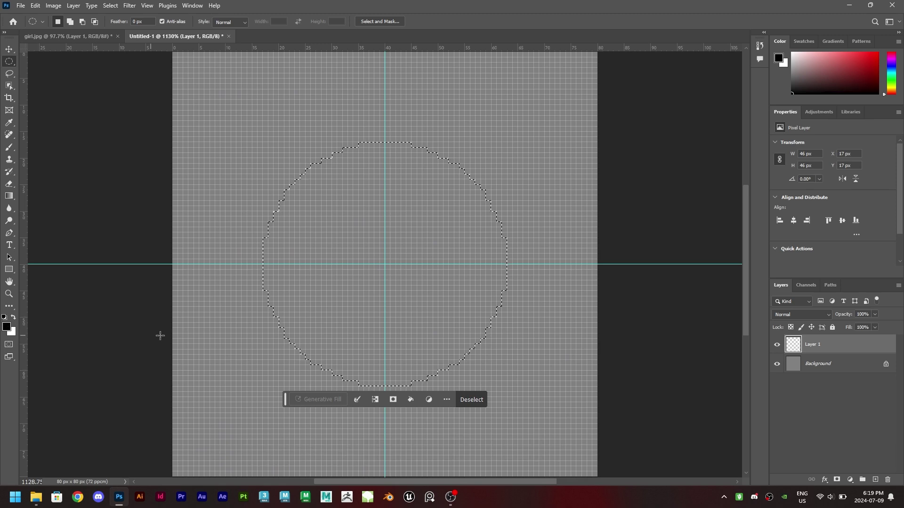
key("ctrl+BackSpace")
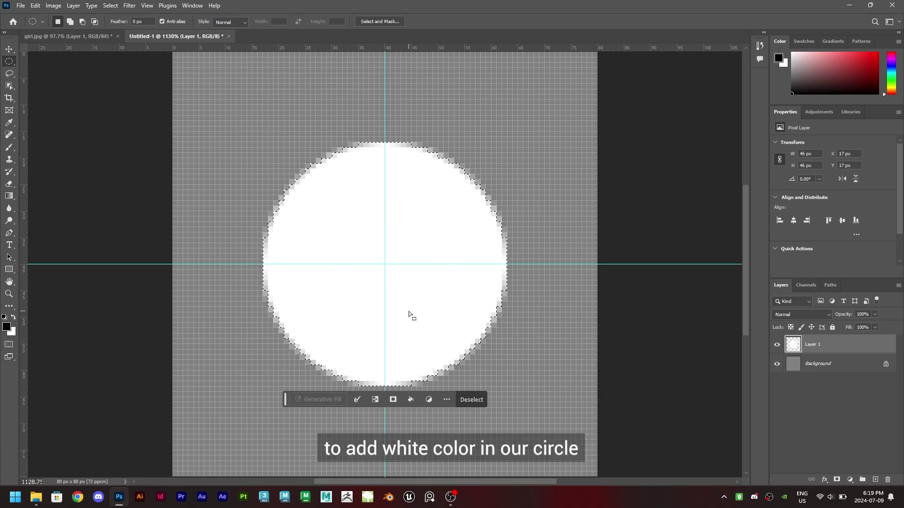
double_click(834, 346)
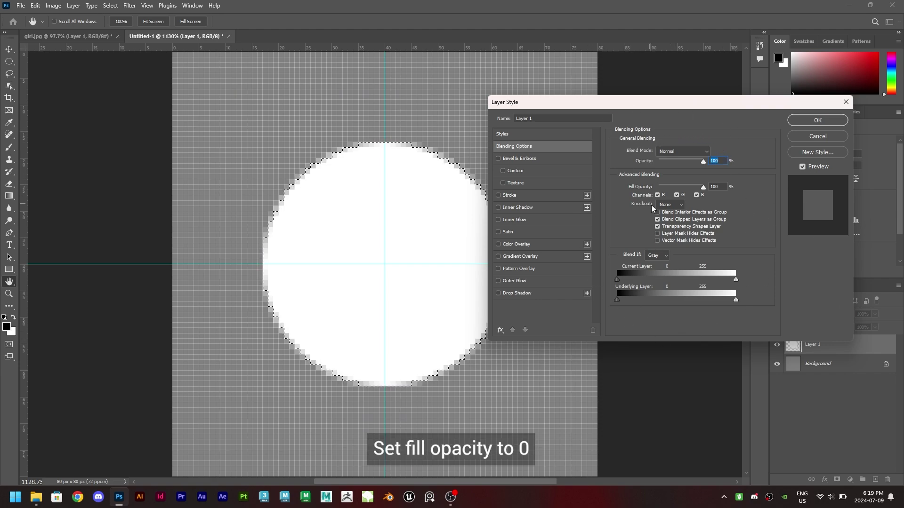
left_click_drag(703, 187, 636, 189)
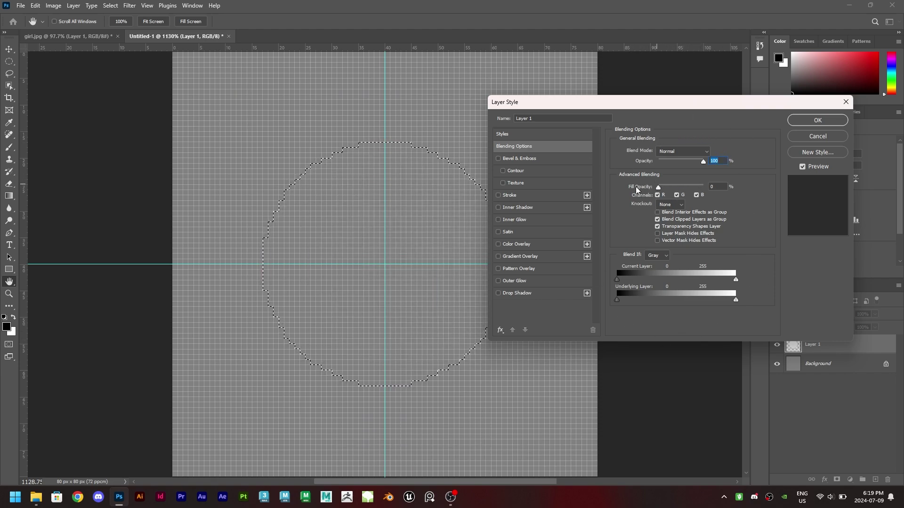
- Add a Chisel Hard Bevel & Emboss with Depth 80%, Size 2 px and 45° altitude
left_click(505, 161)
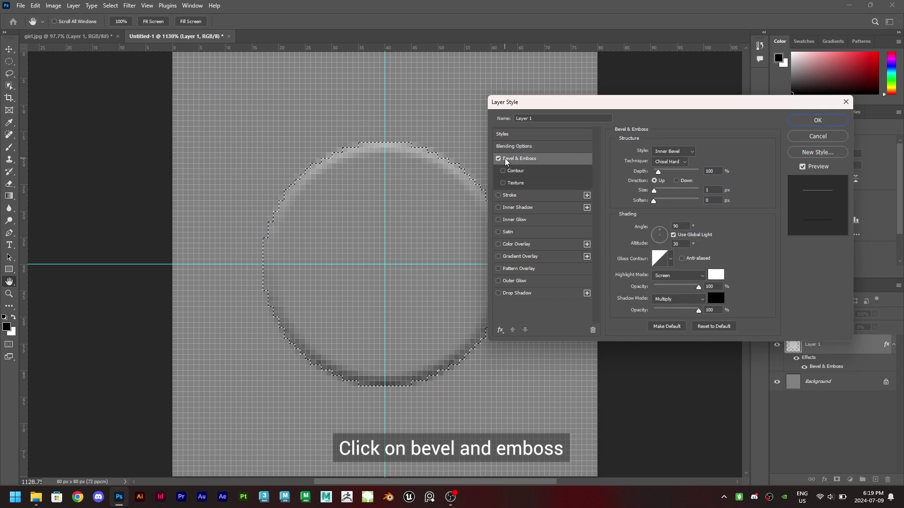
left_click(683, 162)
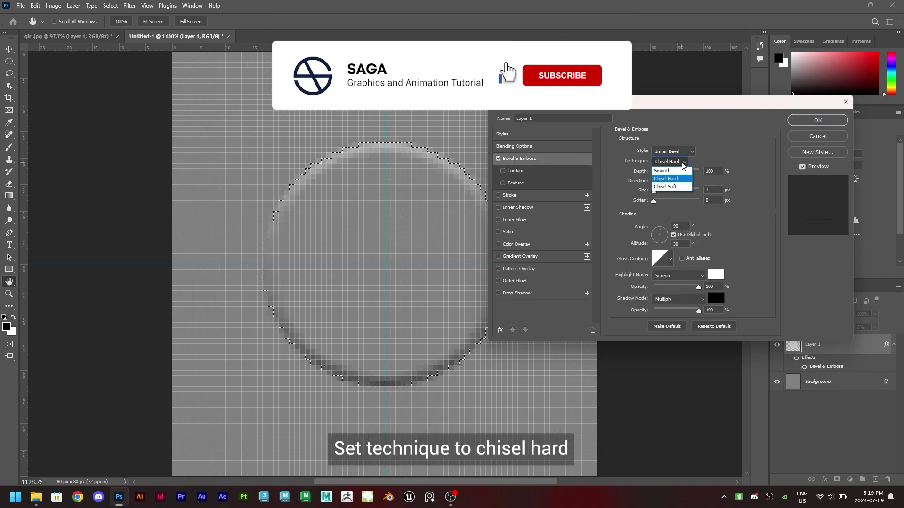
left_click(685, 178)
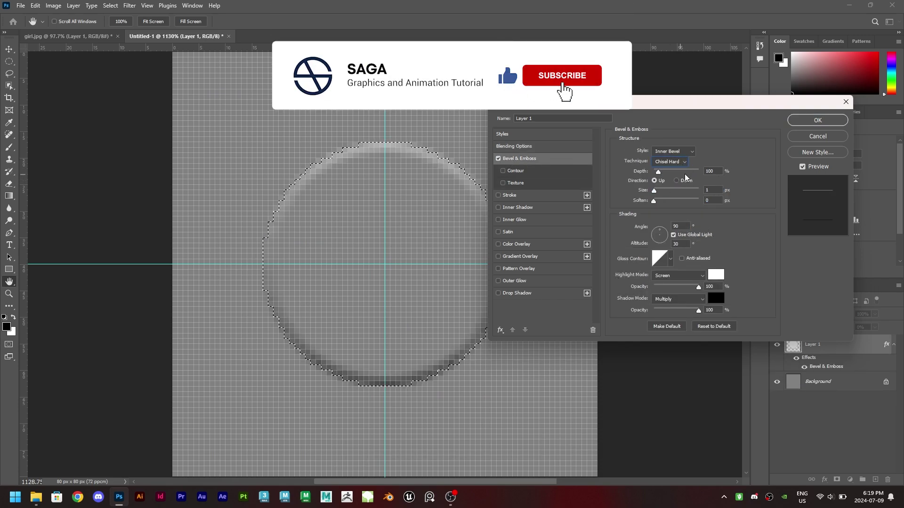
double_click(710, 171)
type("80")
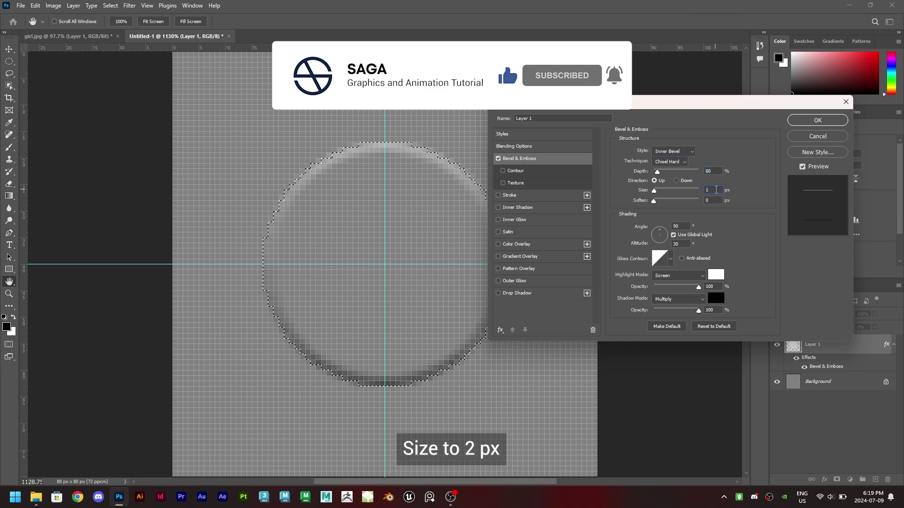
double_click(716, 190)
type("2")
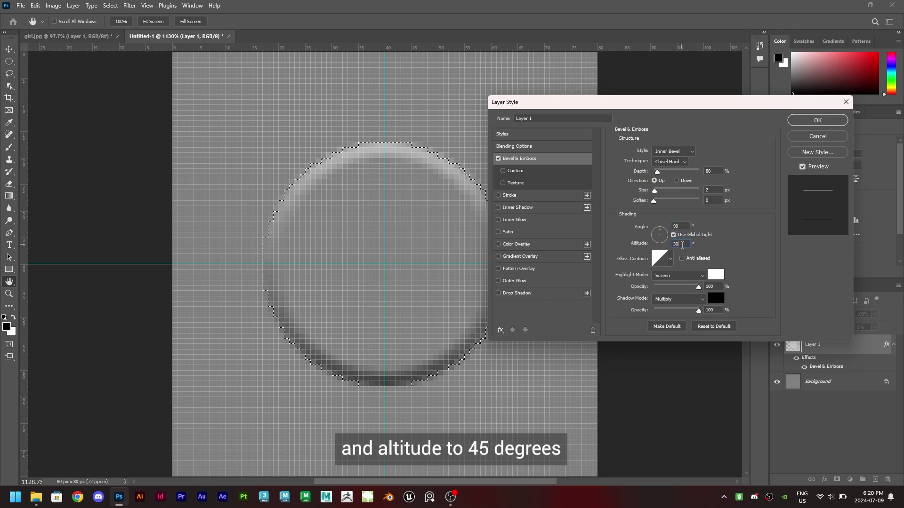
type("45")
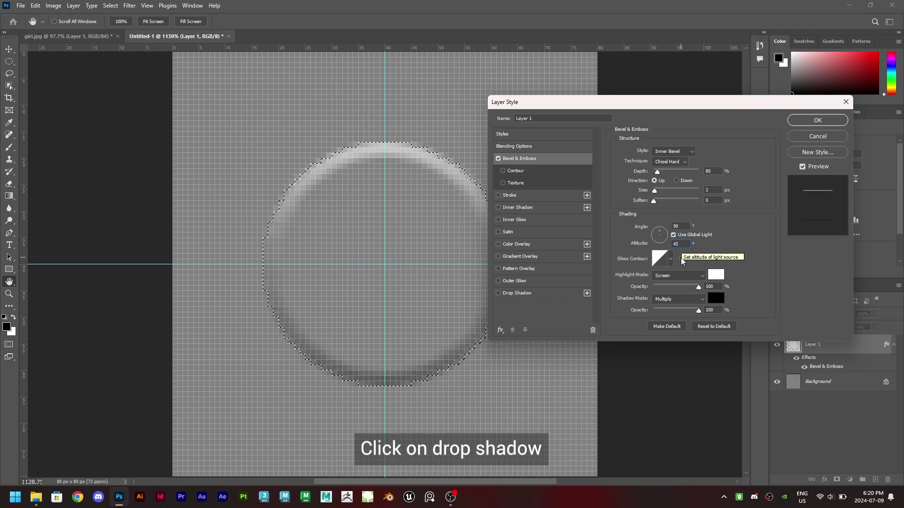
- Enable Drop Shadow on Layer 1 with Opacity 24%, Distance 3 px, Size 2 px and confirm the style
left_click(521, 295)
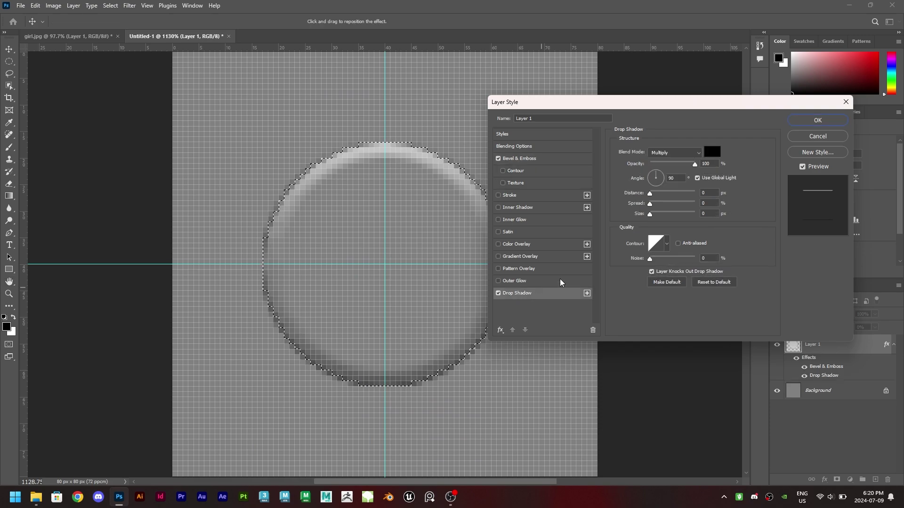
double_click(708, 164)
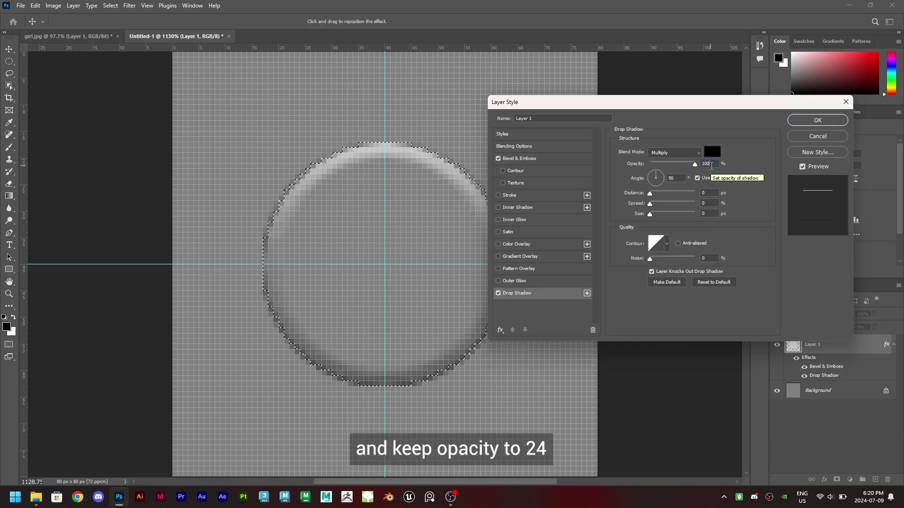
type("24")
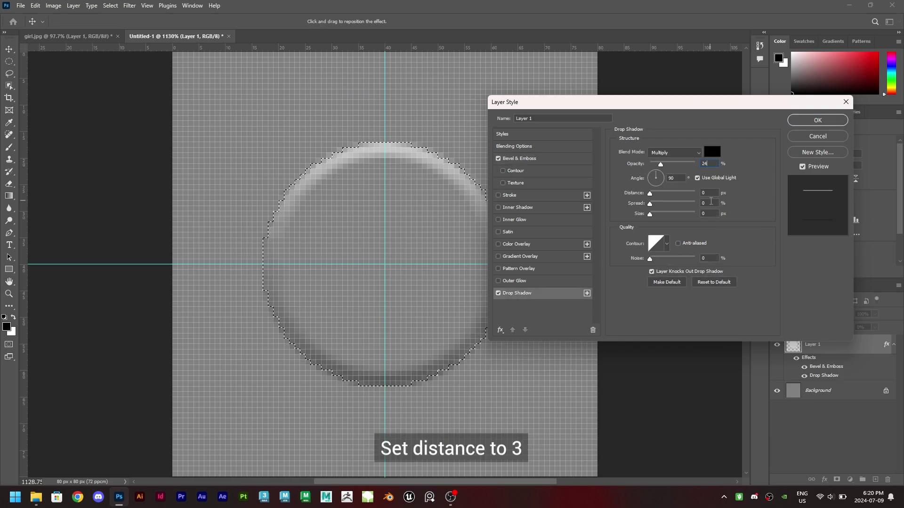
double_click(708, 193)
type("3")
double_click(709, 214)
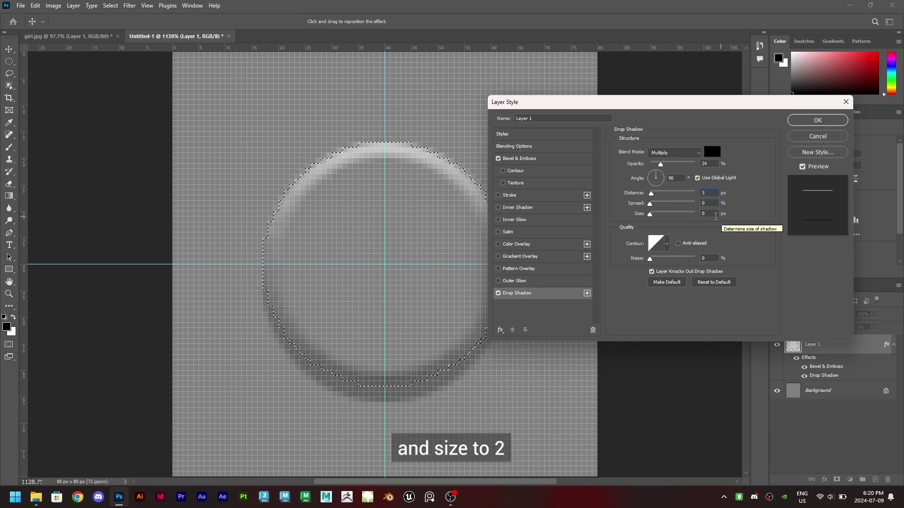
type("2")
left_click(811, 120)
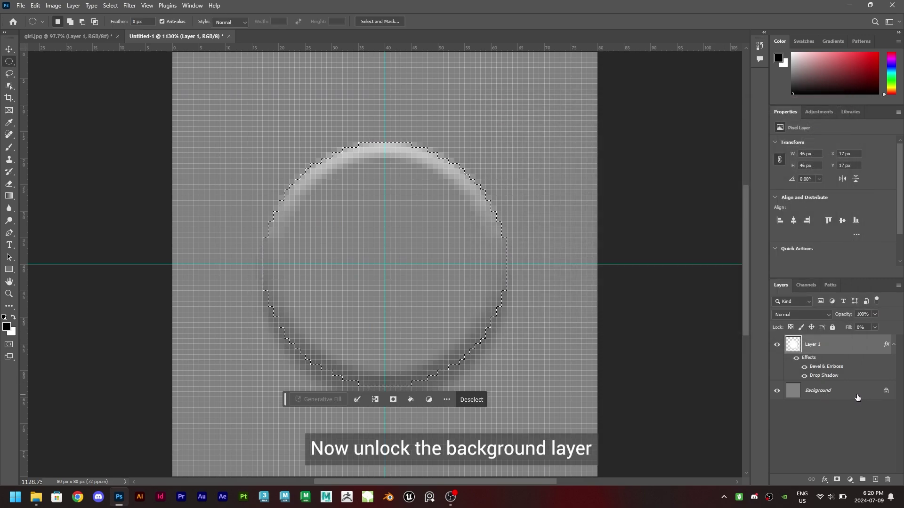
- Unlock the Background as Layer 0 and add a Bevel & Emboss: size 1, angle 140°, altitude 69°
left_click(884, 392)
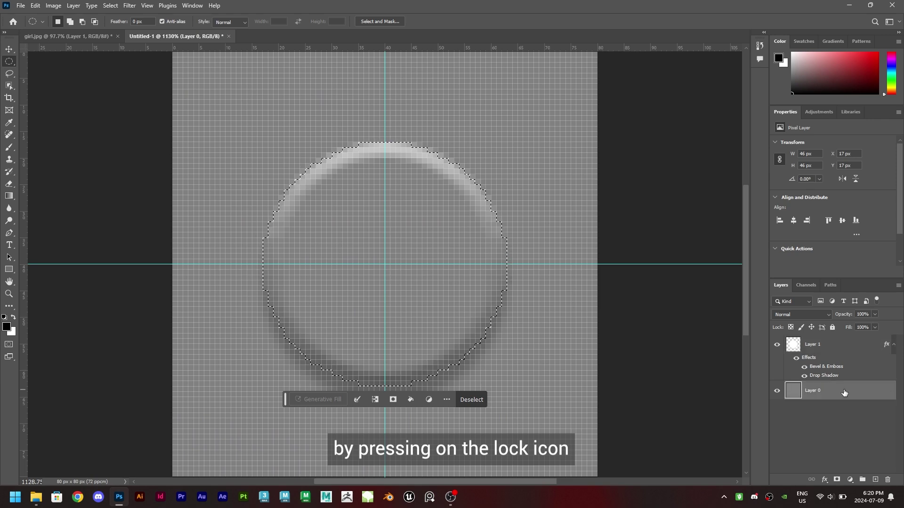
double_click(829, 395)
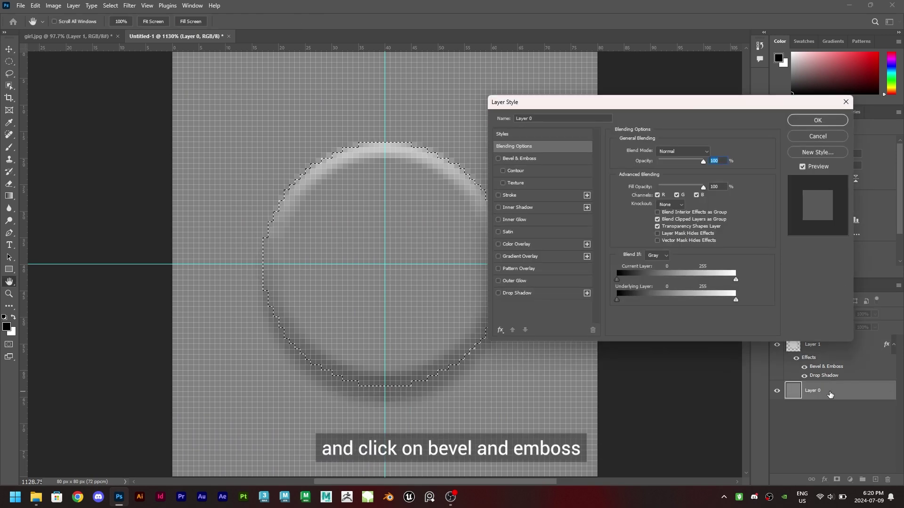
left_click(511, 159)
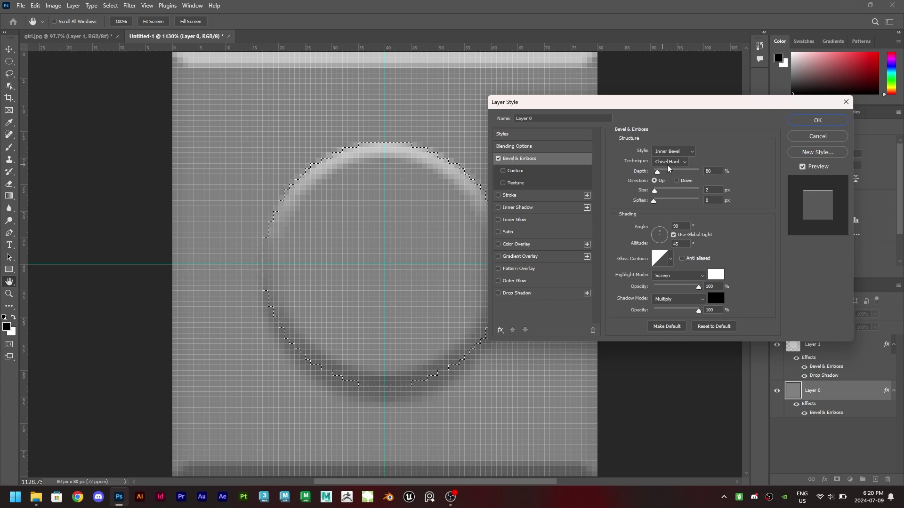
double_click(707, 190)
type("1")
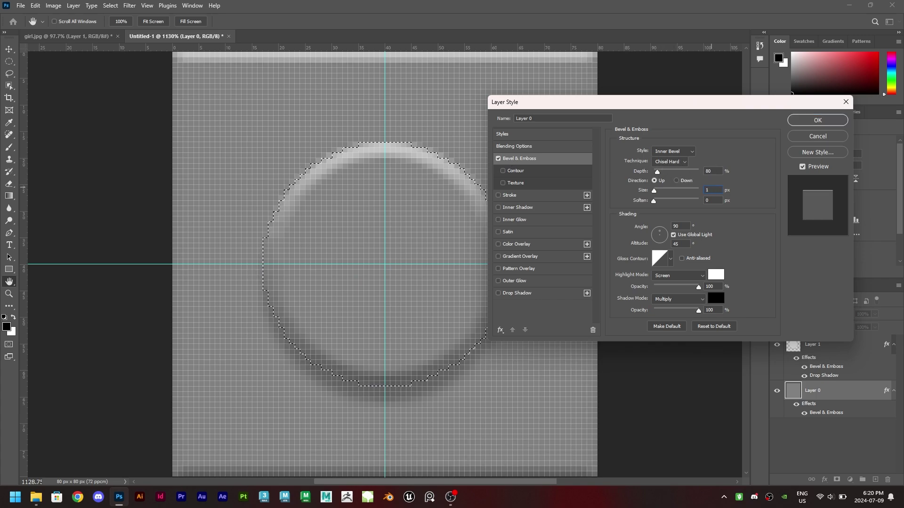
type("140")
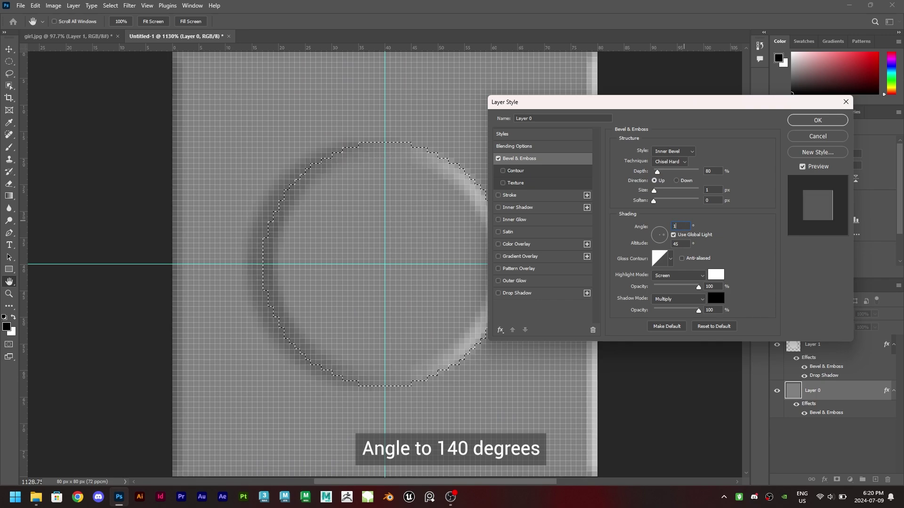
double_click(680, 244)
type("69")
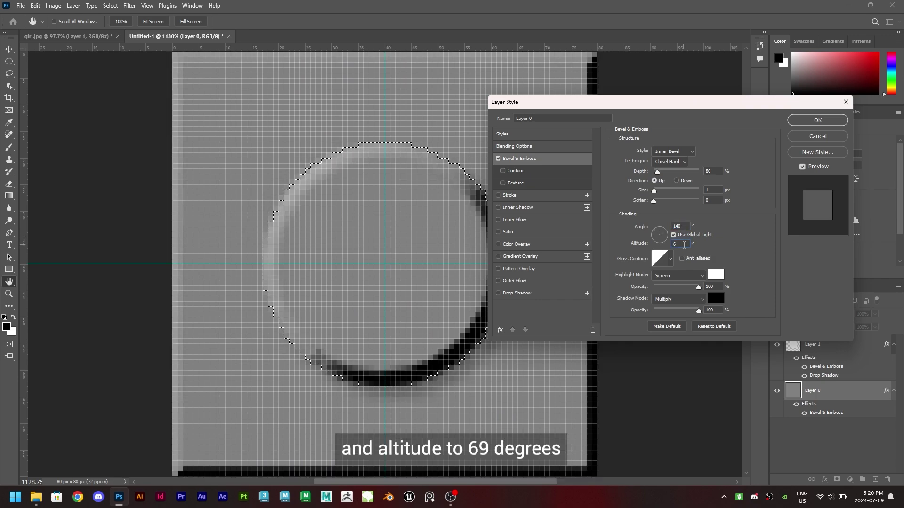
left_click(818, 121)
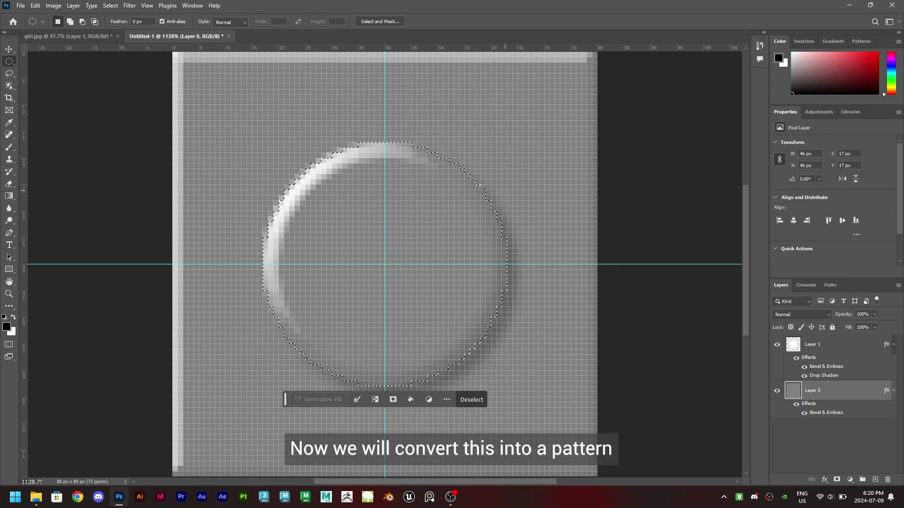
- Deselect the circle and define the bevelled gray stud tile as pattern 'Lego_effect'
key("ctrl+d")
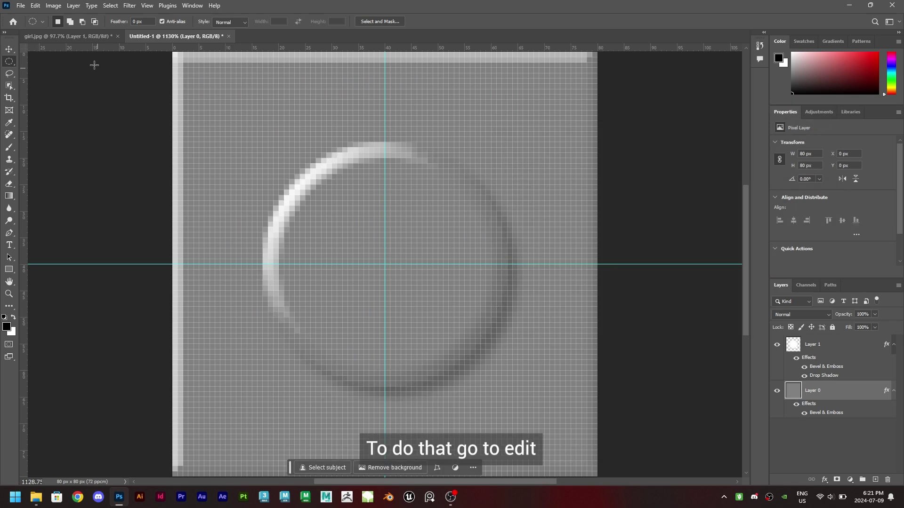
left_click(35, 6)
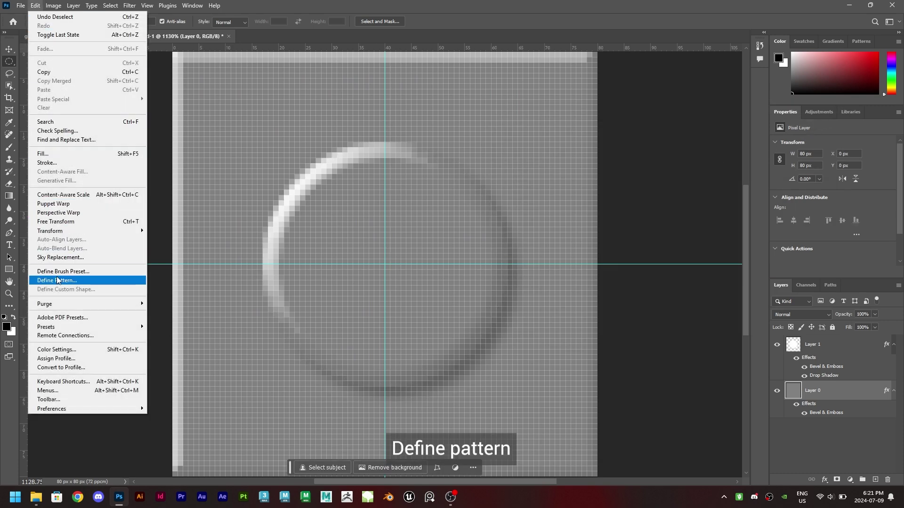
left_click(80, 281)
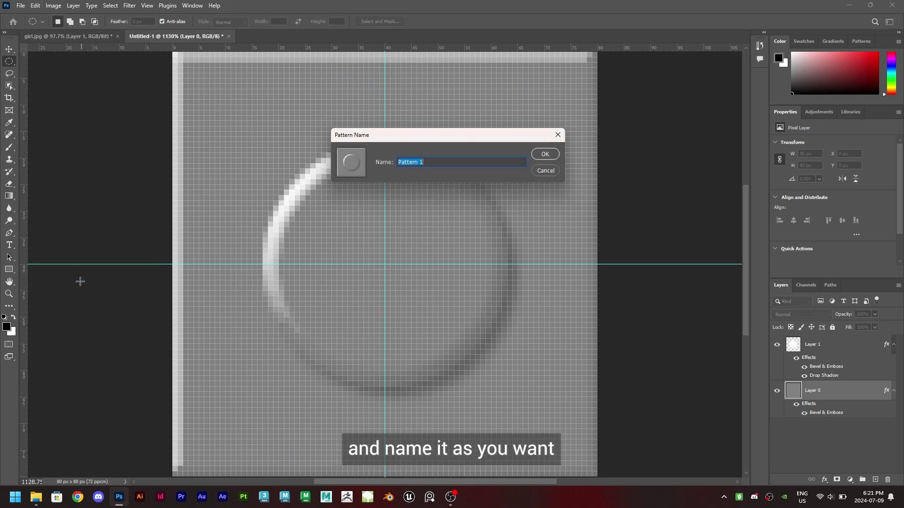
type("Lego_effect")
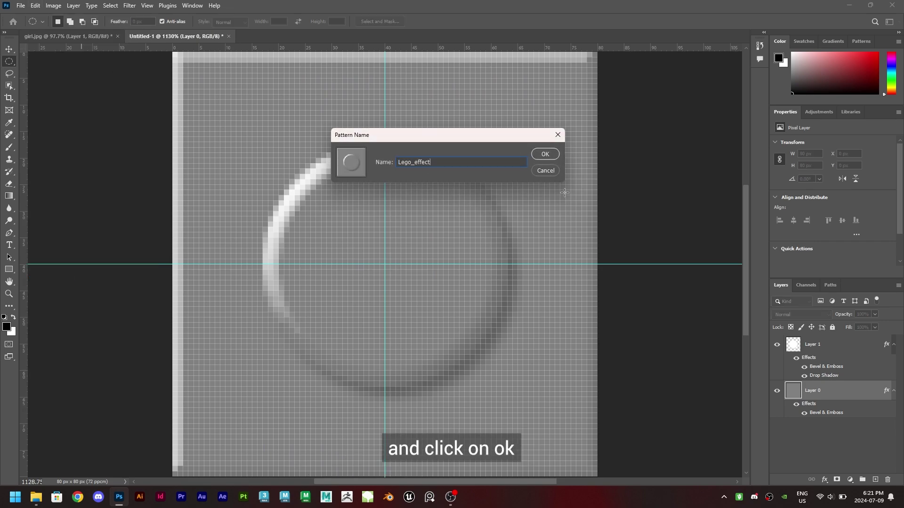
left_click(544, 154)
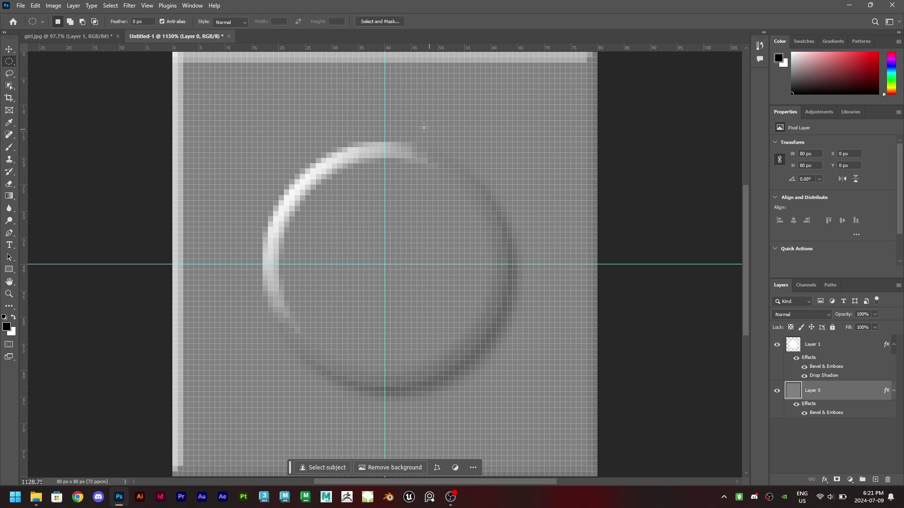
- In girl.jpg, add a Pattern Fill layer using the Lego_effect pattern and select its Scale value
left_click(88, 38)
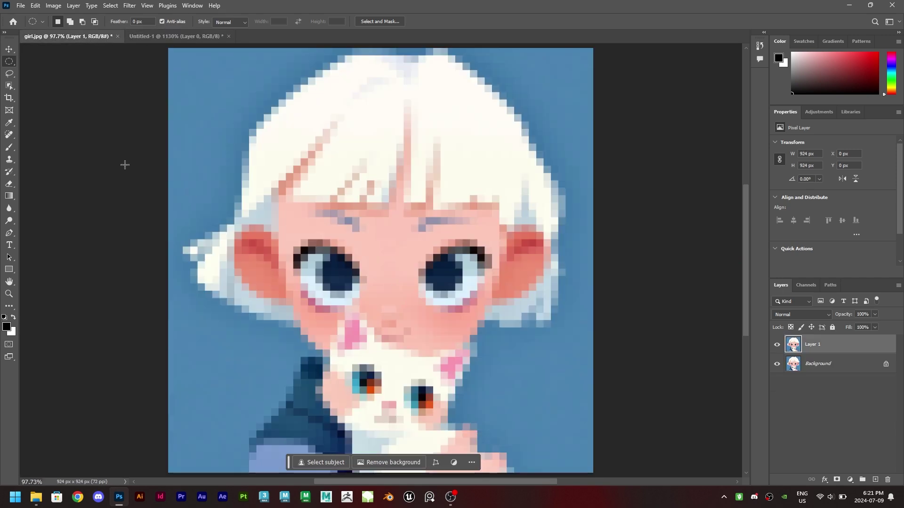
left_click(9, 49)
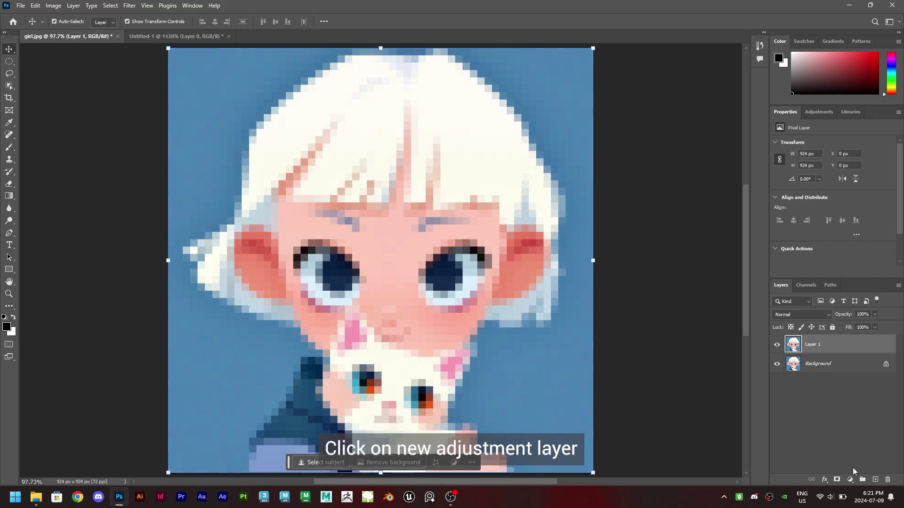
left_click(850, 479)
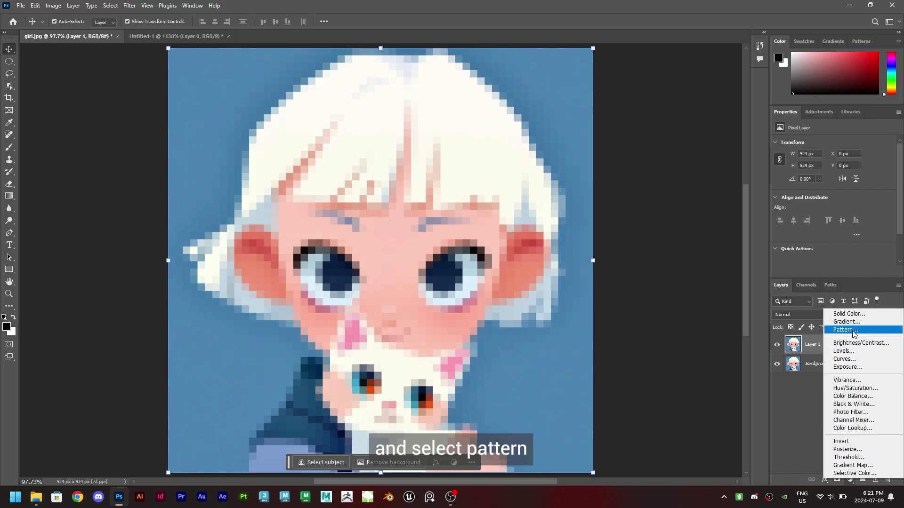
left_click(847, 329)
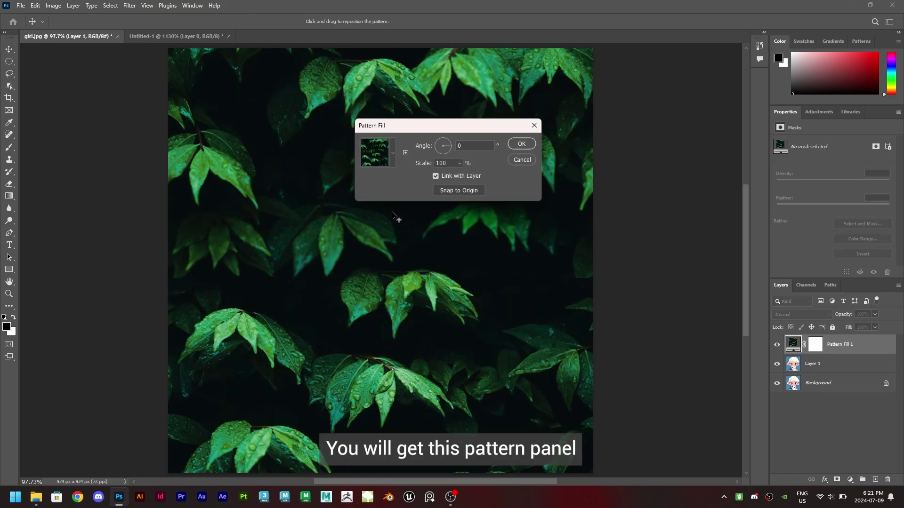
left_click(392, 153)
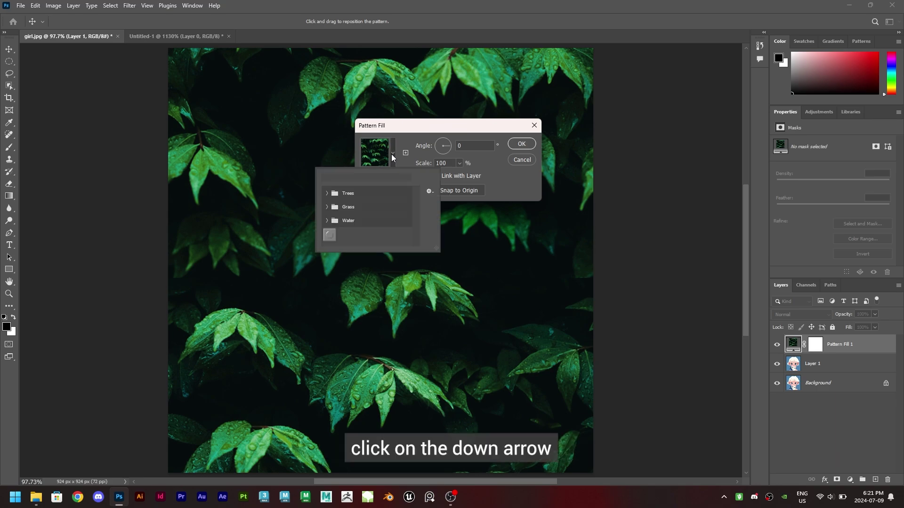
left_click(328, 237)
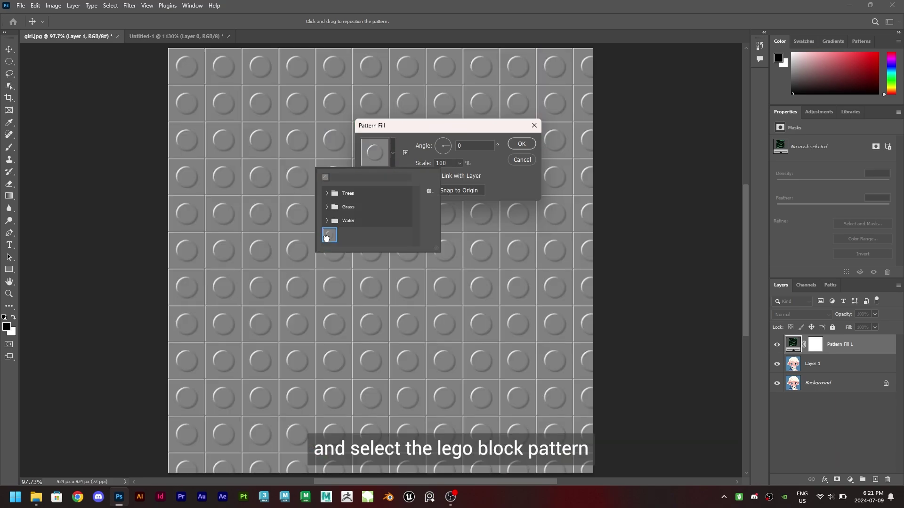
left_click(450, 163)
double_click(450, 163)
- Set the pattern scale to 20%, then blend Pattern Fill 1 in Linear Light mode
type("20")
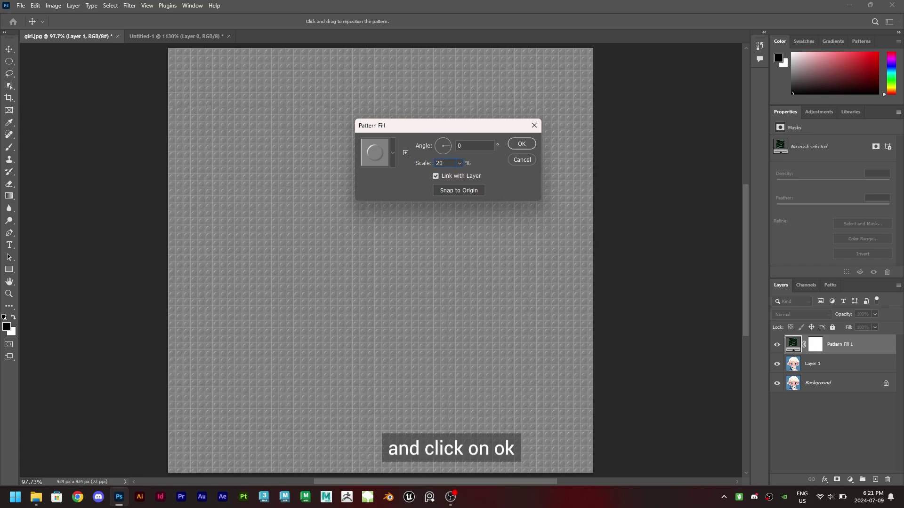
left_click(522, 144)
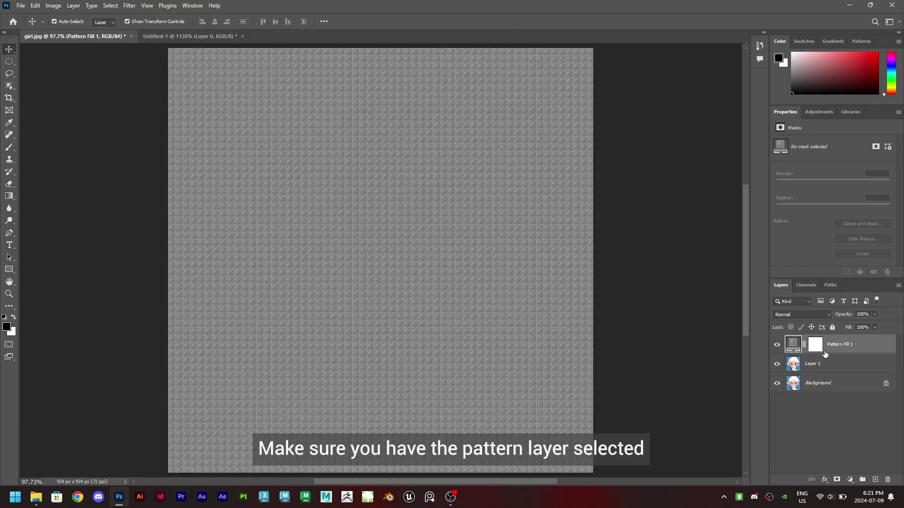
left_click(820, 315)
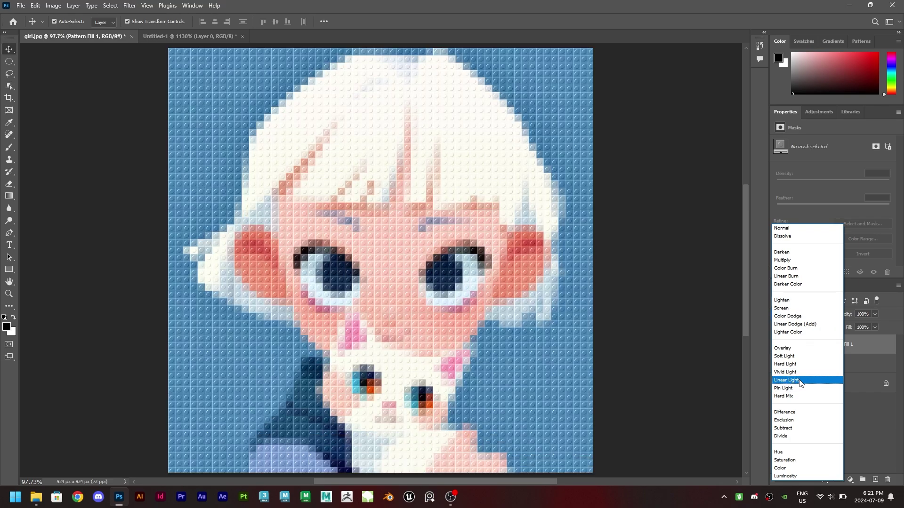
left_click(800, 383)
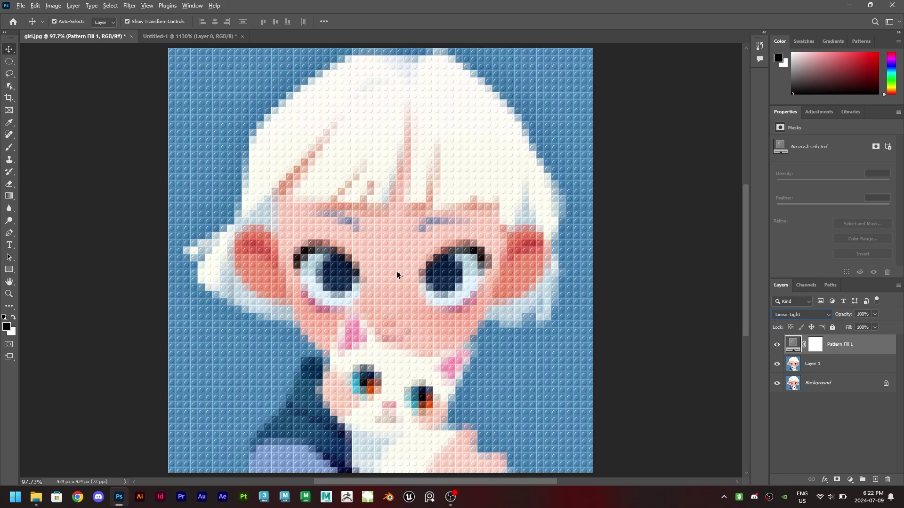
scroll(397, 275, "up", 6)
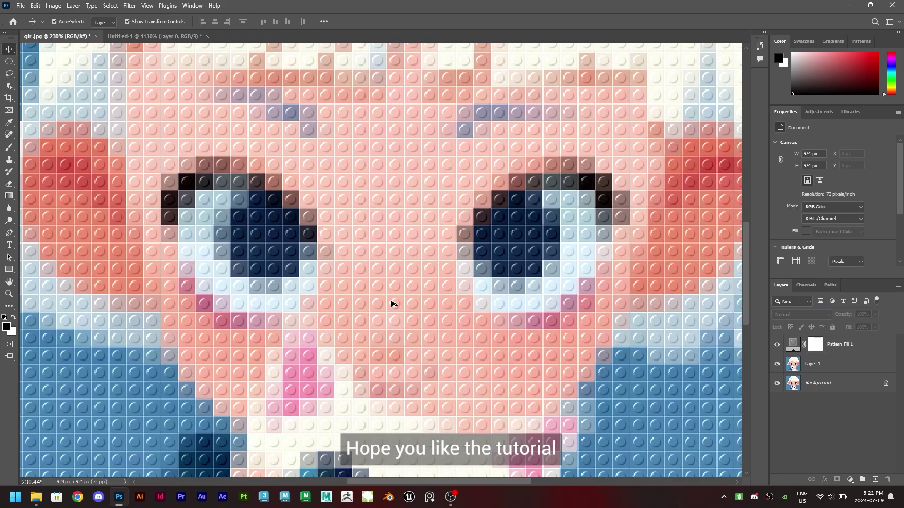
scroll(391, 303, "down", 6)
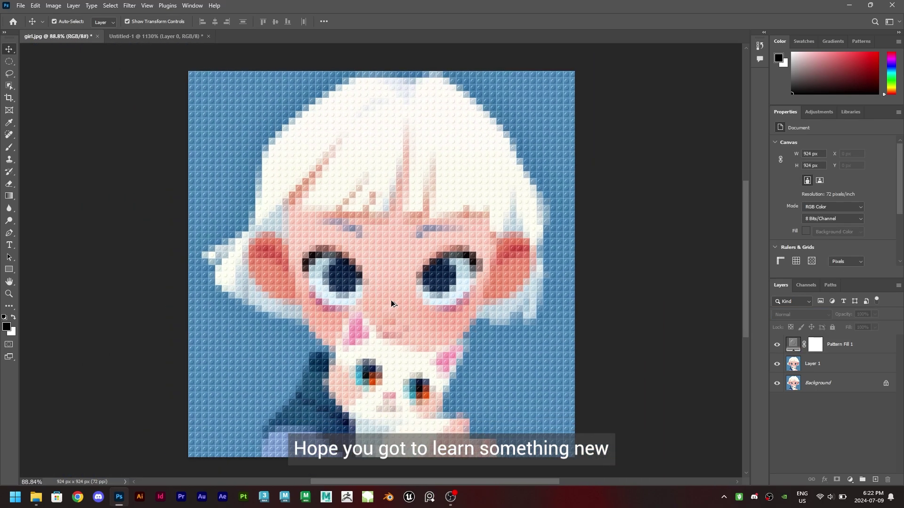